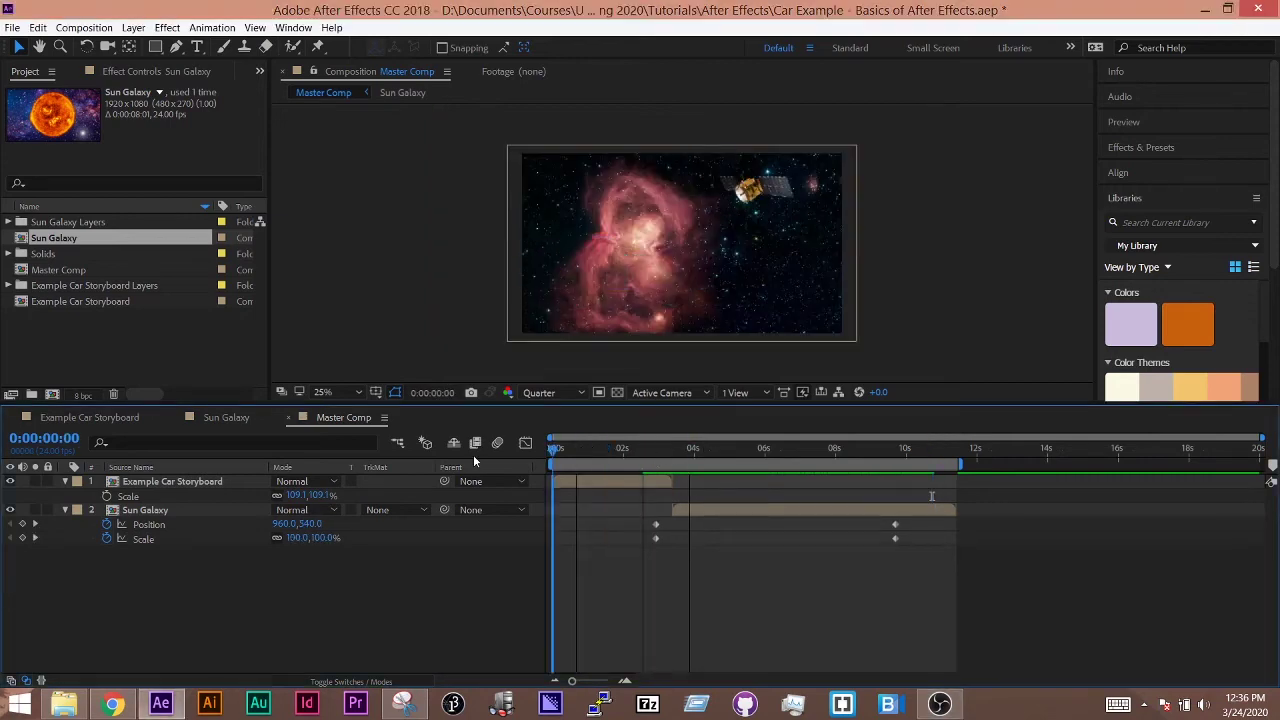
Preview the animation and leave the work area ending at about 11.5 seconds
drag(690, 465, 517, 478)
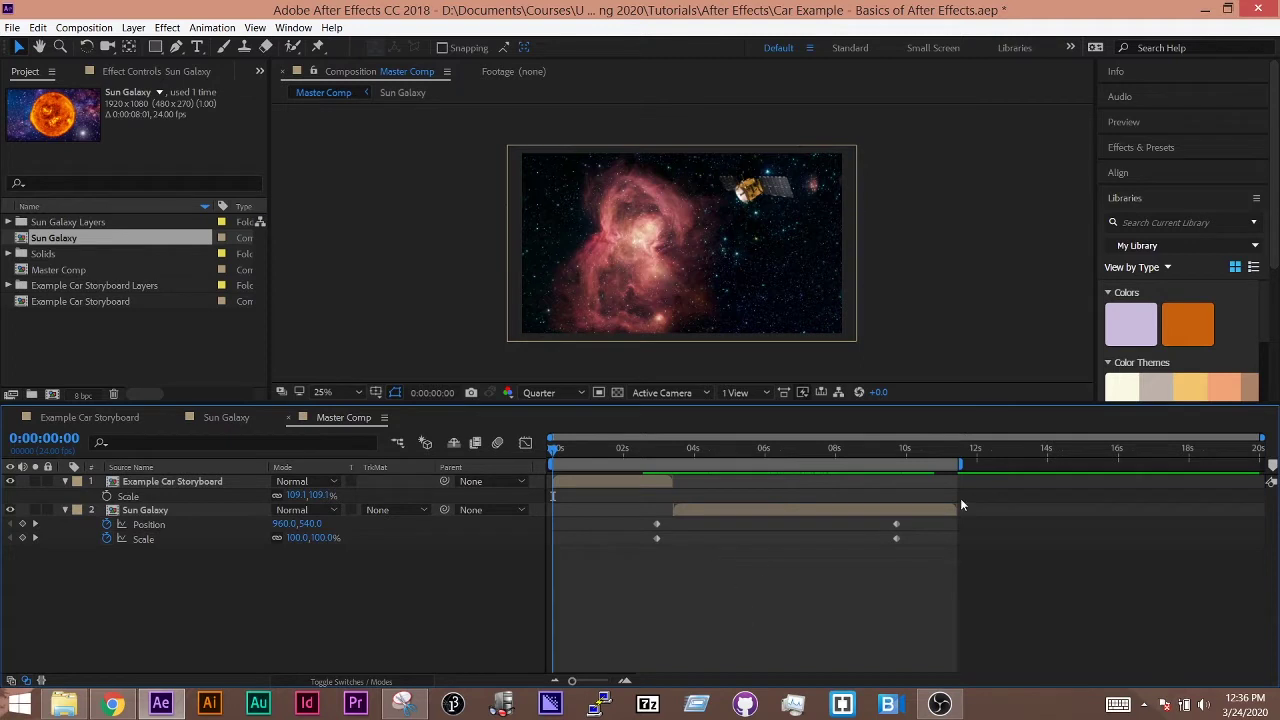
mouse_move(960, 465)
mouse_down()
mouse_move(975, 465)
mouse_move(960, 465)
mouse_up()
drag(960, 465, 1173, 466)
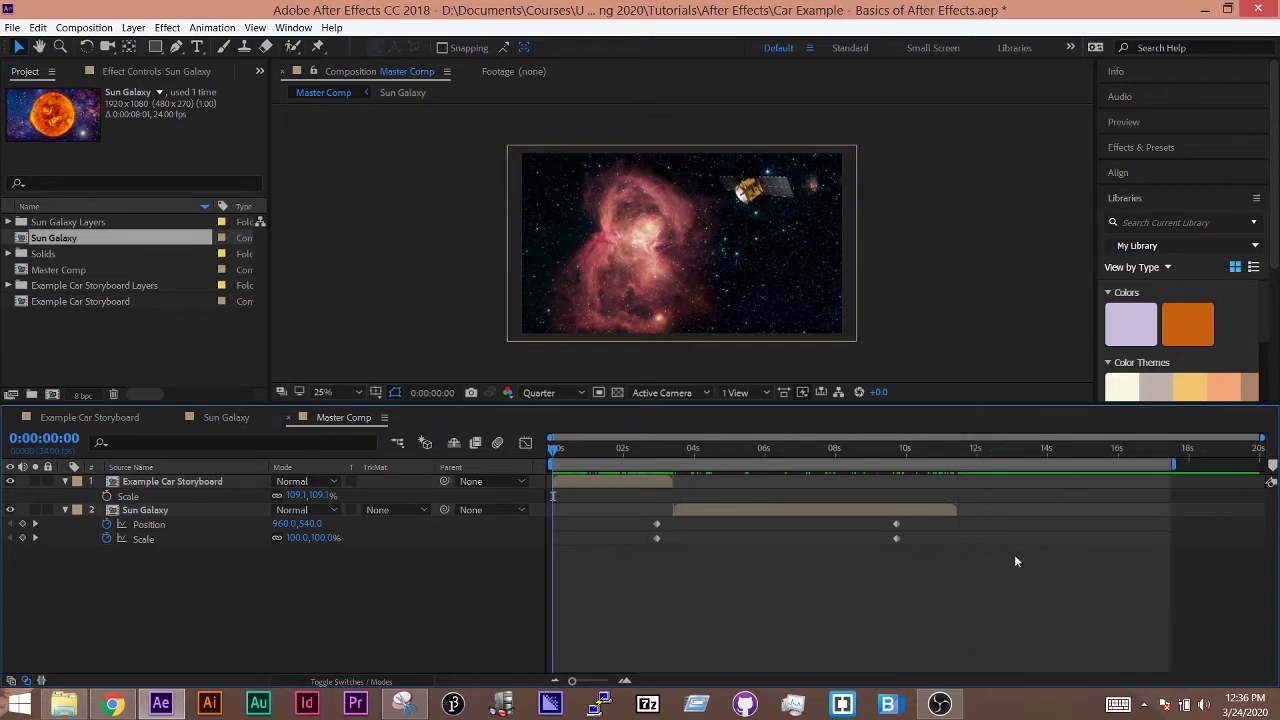
key(ctrl+z)
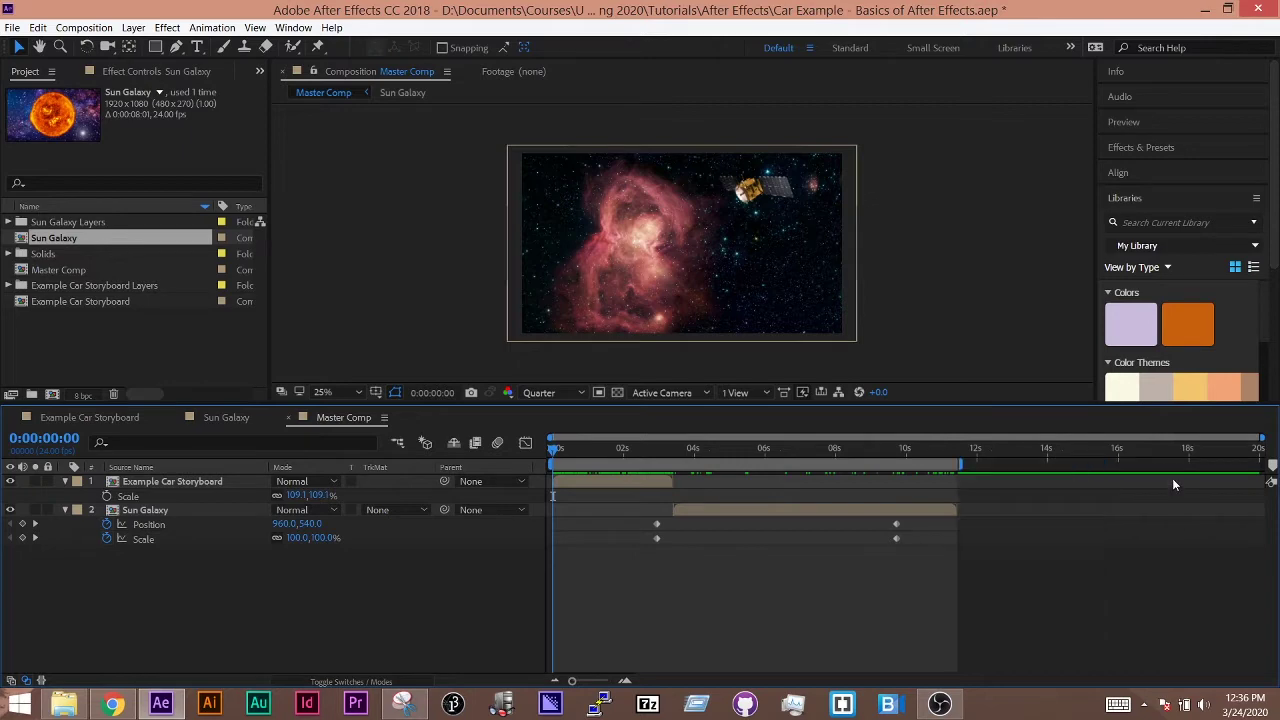
Send Master Comp to the Adobe Media Encoder queue through File > Export
click(10, 30)
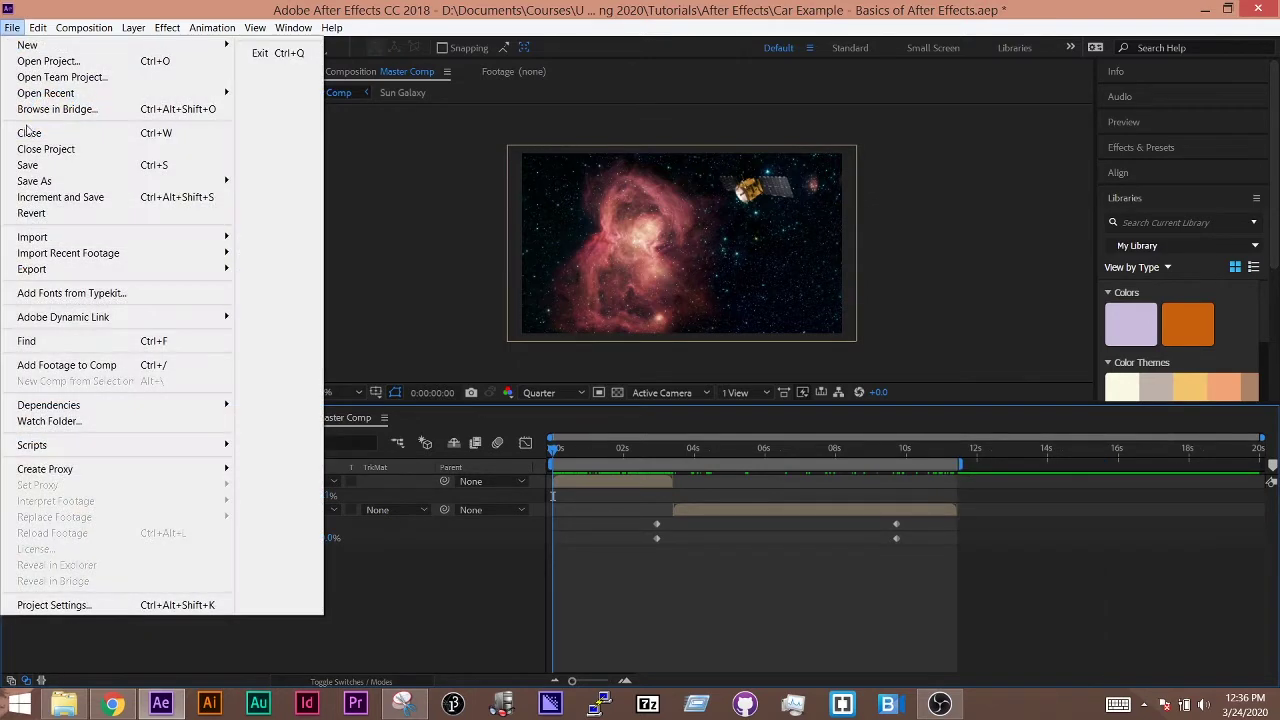
mouse_move(62, 262)
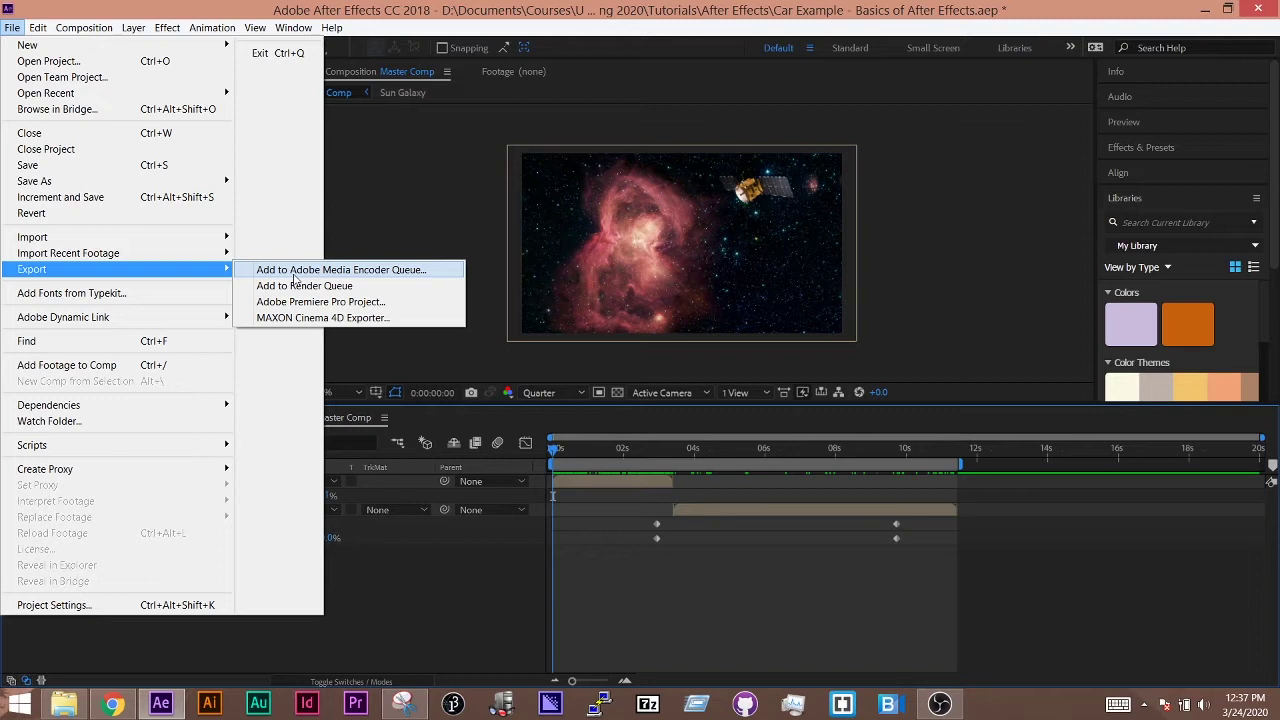
click(380, 270)
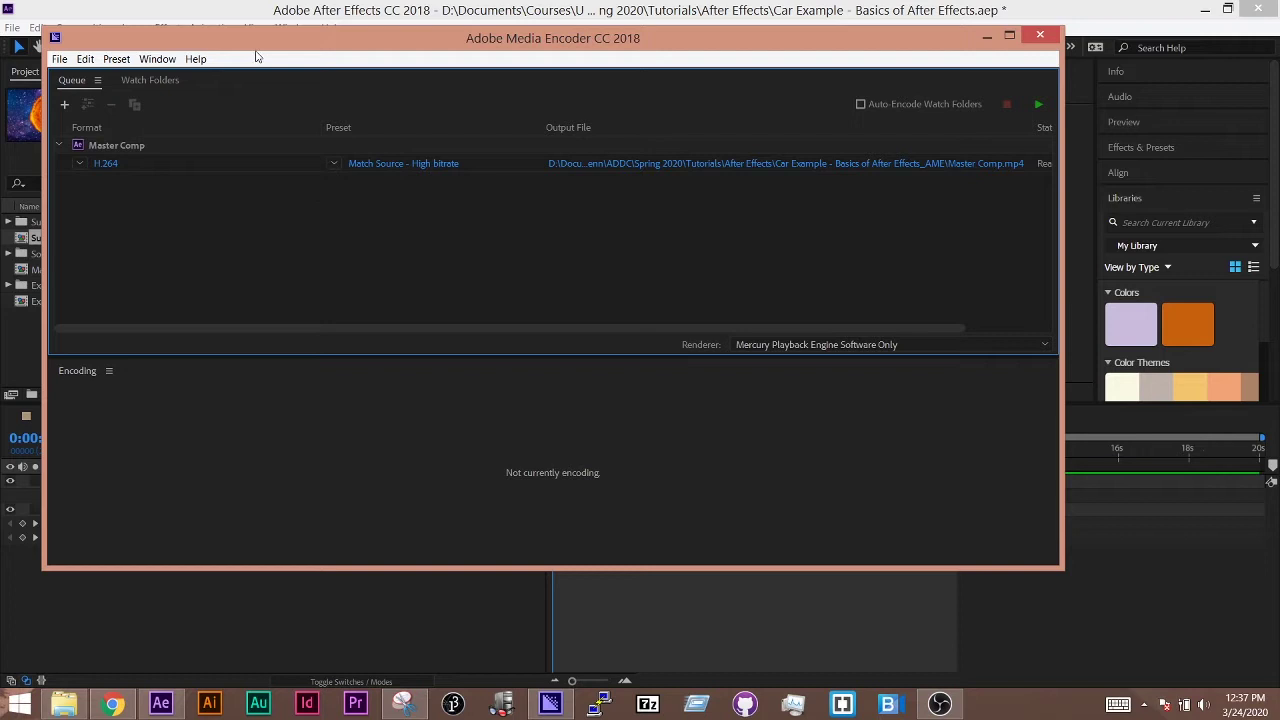
Move Media Encoder aside and bring up the Match Source - High bitrate export settings
drag(257, 47, 452, 74)
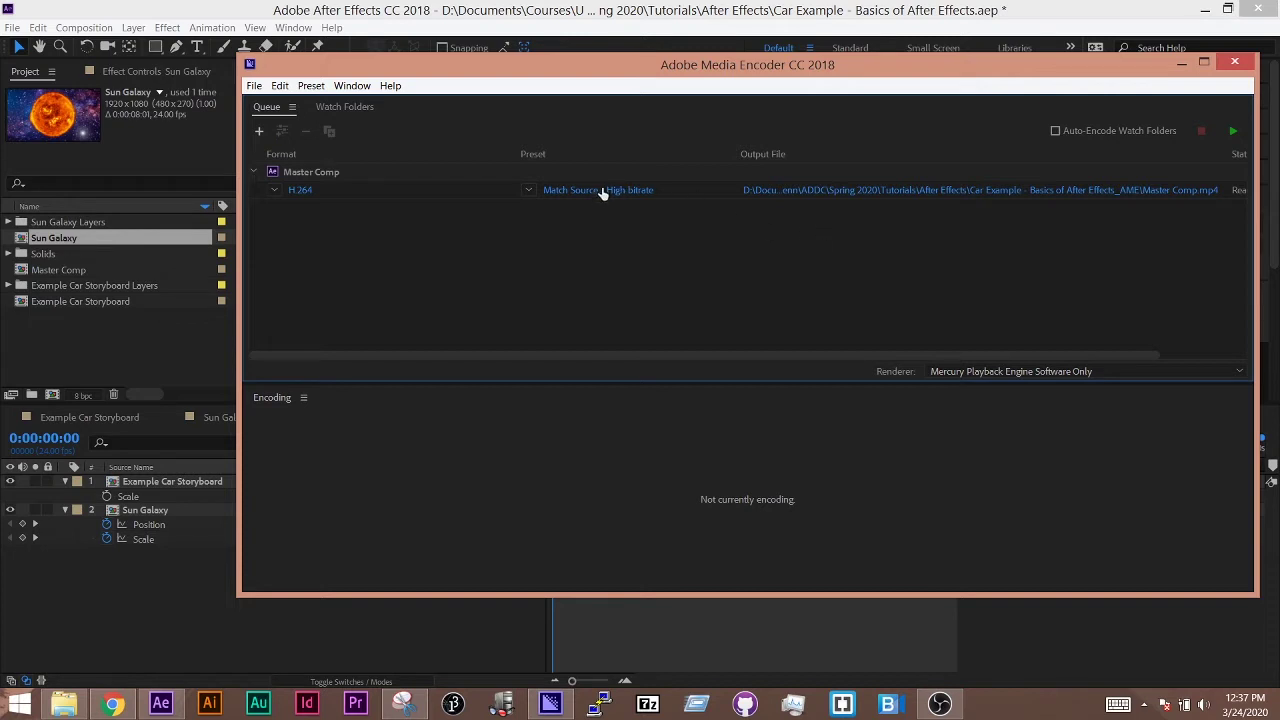
mouse_move(576, 198)
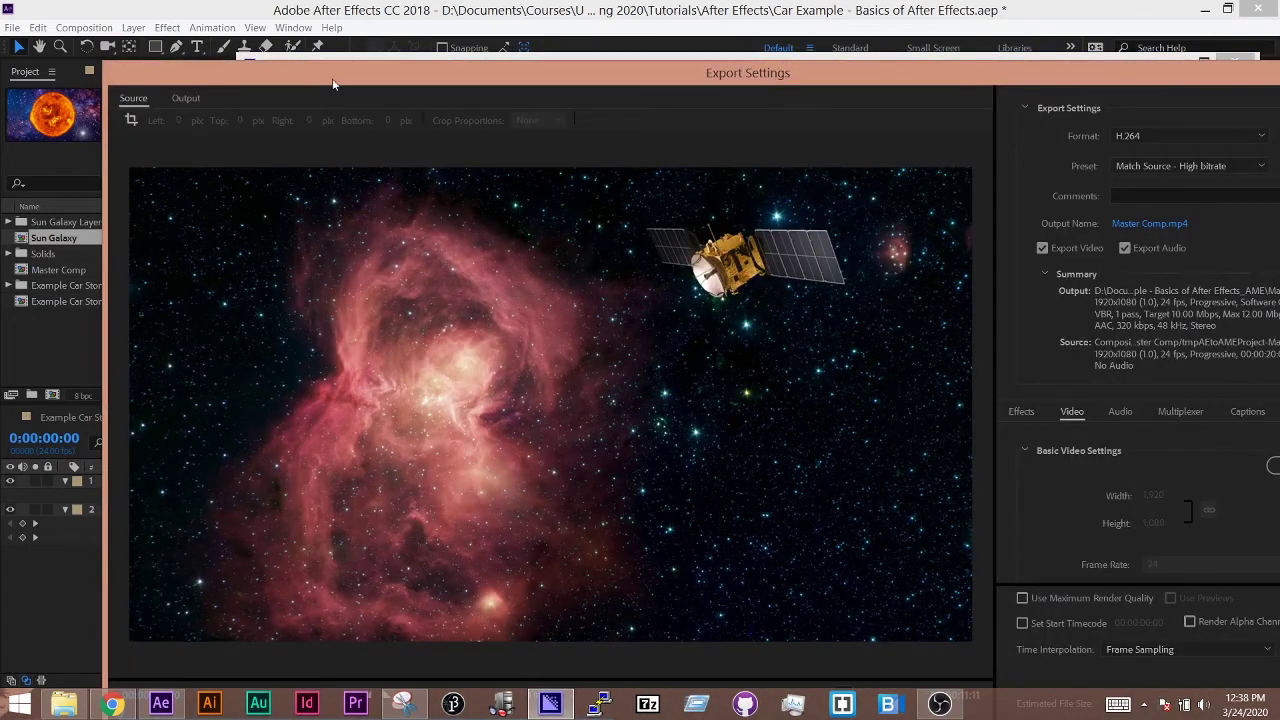
Shrink Export Settings and set Source Range to Work Area, giving 00:00:11:11 at about 14 MB
drag(106, 61, 132, 27)
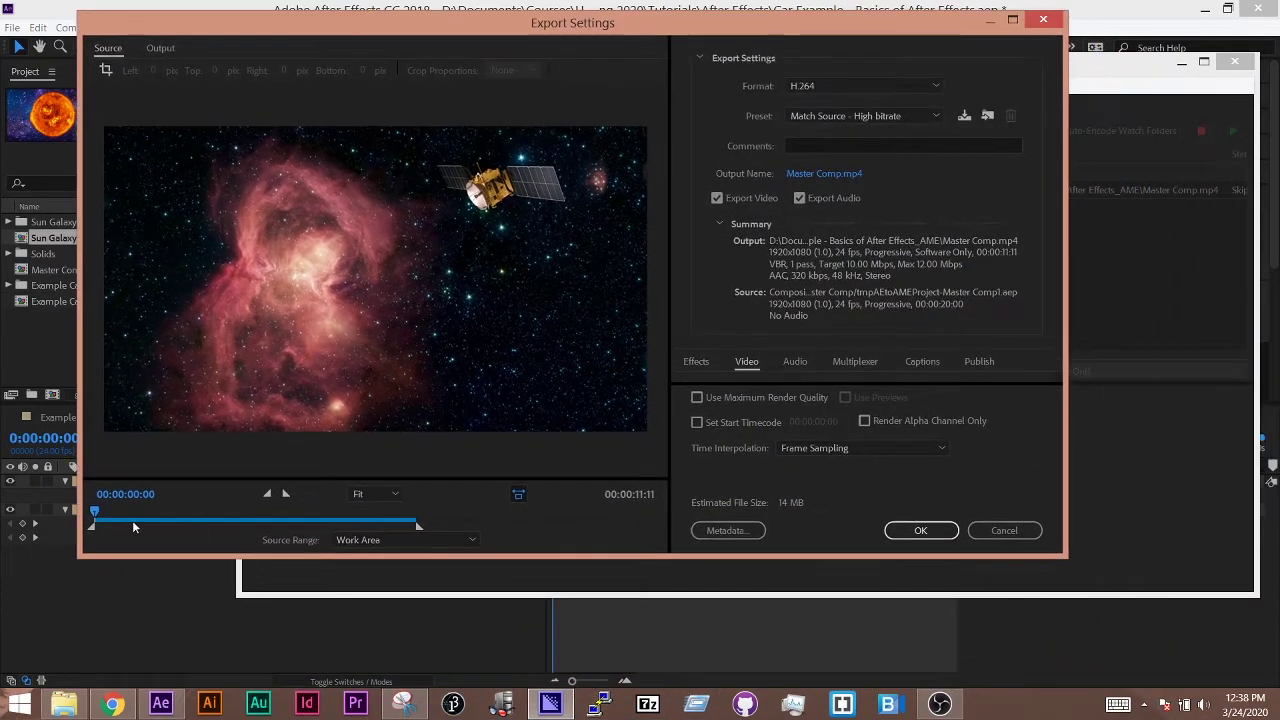
click(386, 548)
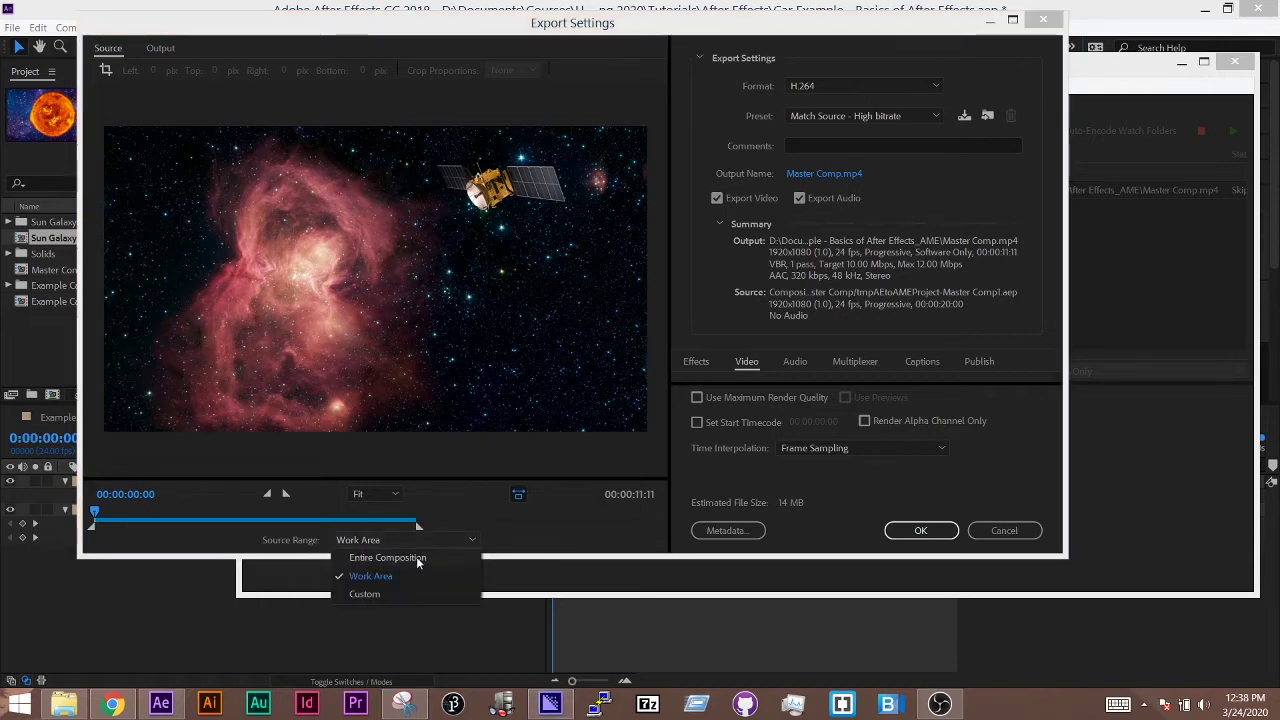
click(416, 558)
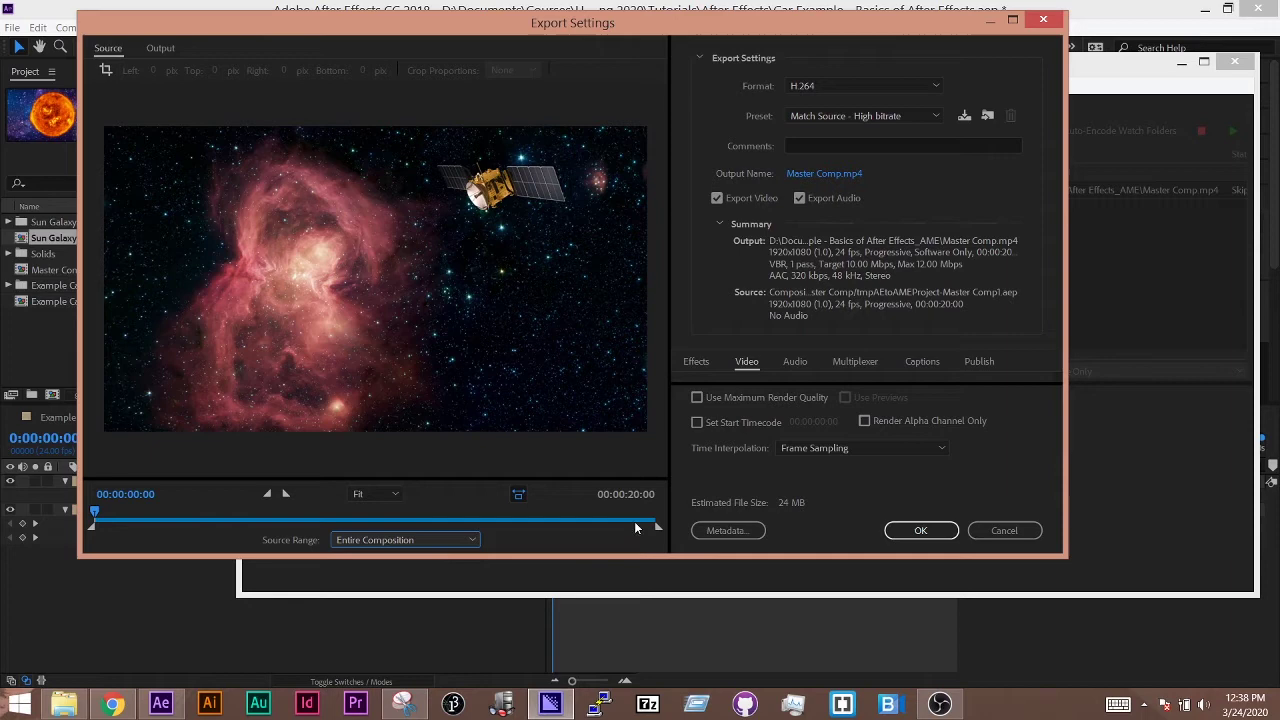
click(433, 540)
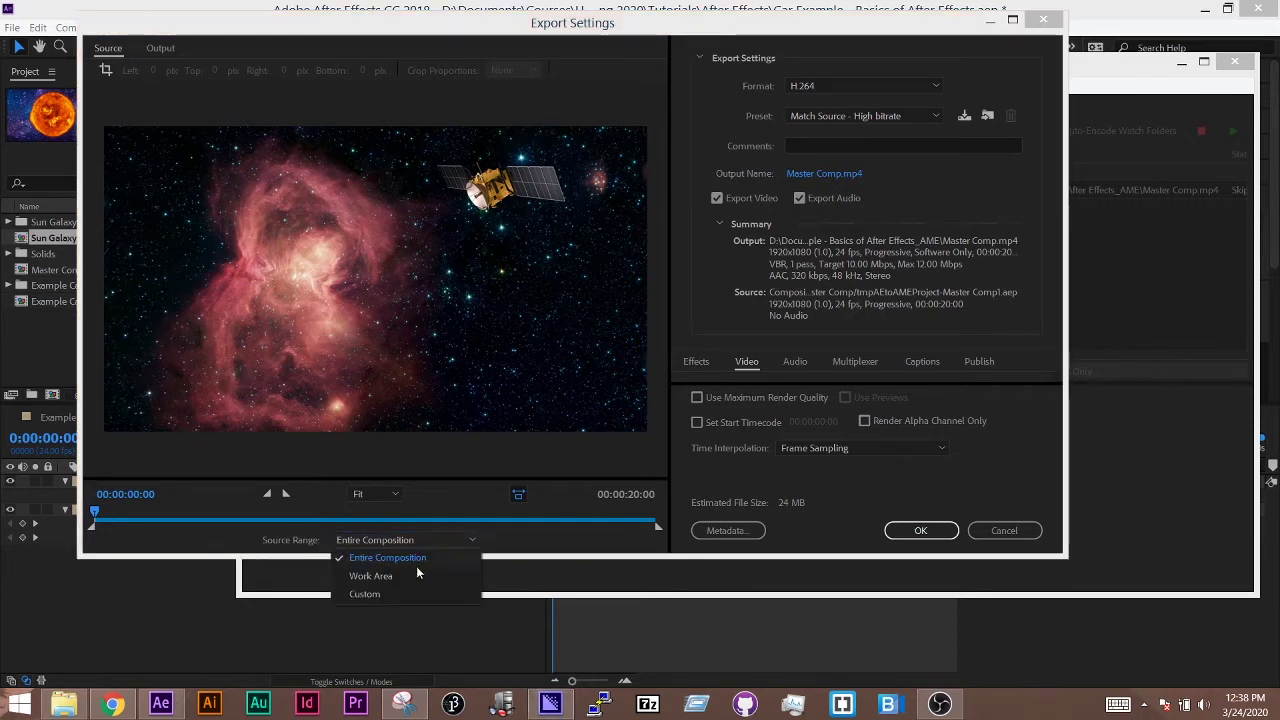
click(645, 527)
drag(653, 528, 502, 525)
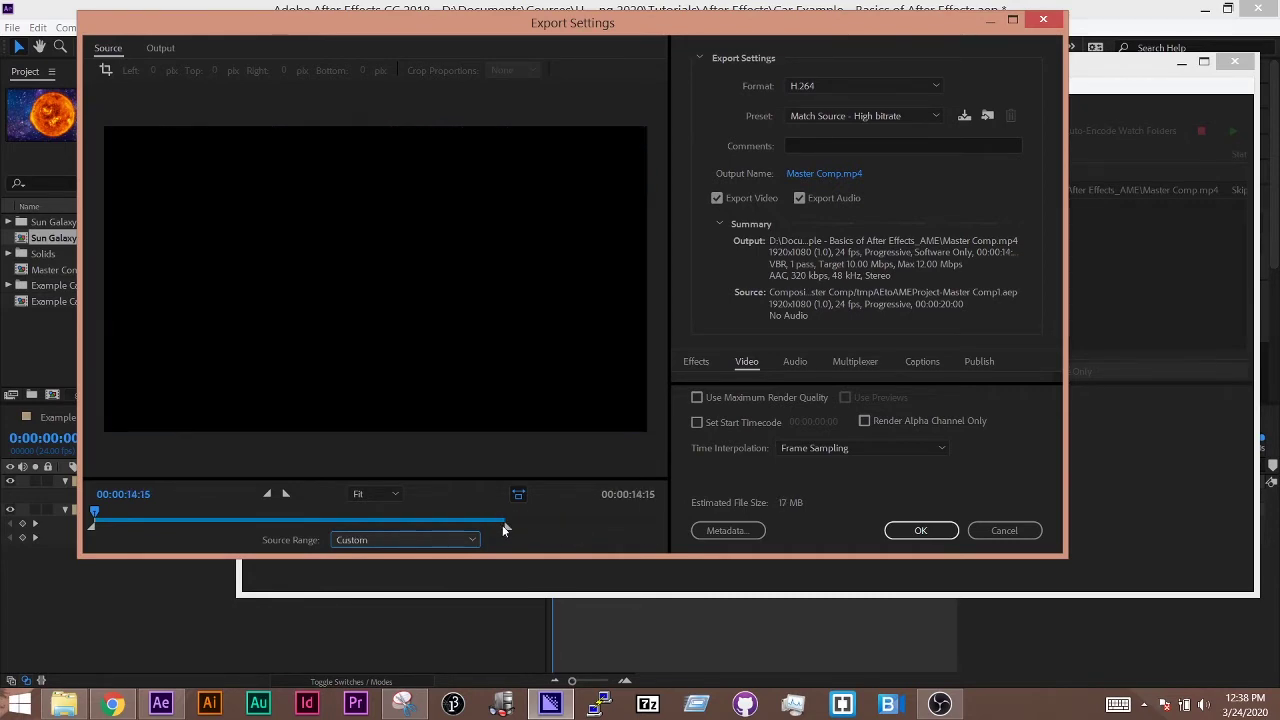
click(407, 539)
click(402, 571)
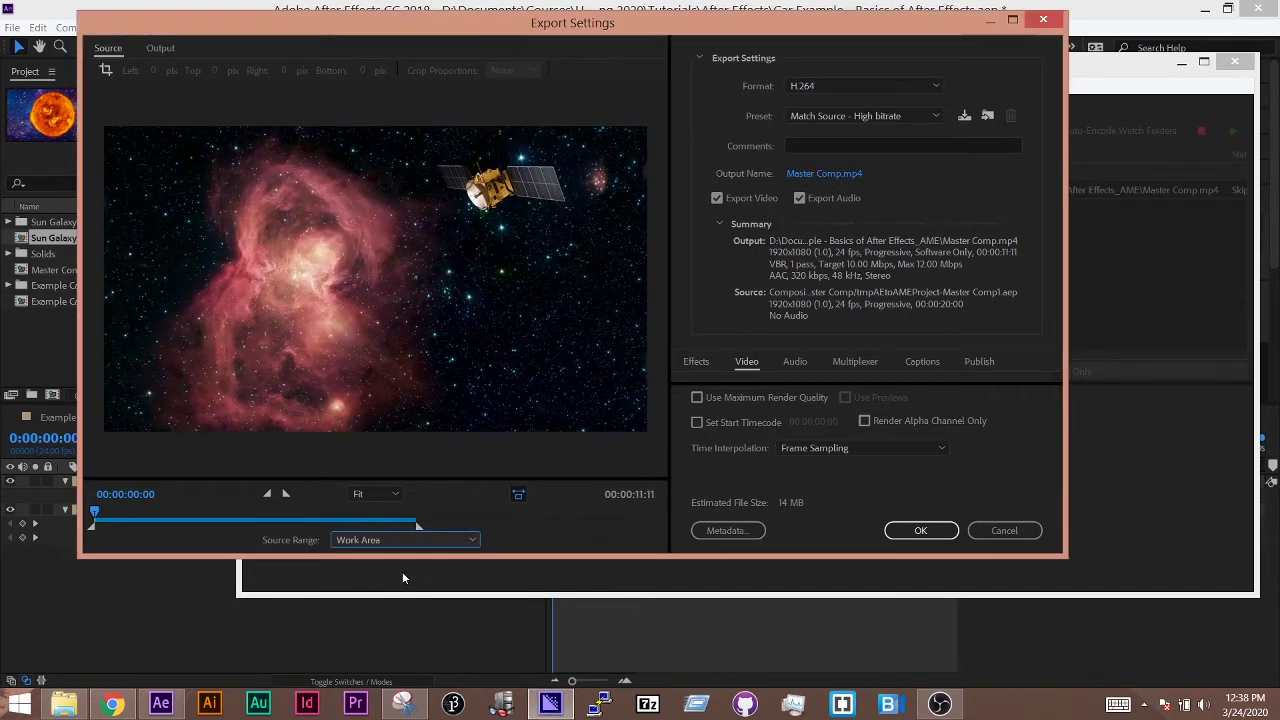
Name the output file 'Rendered Film _ JR' in the After Effects tutorials folder
click(843, 173)
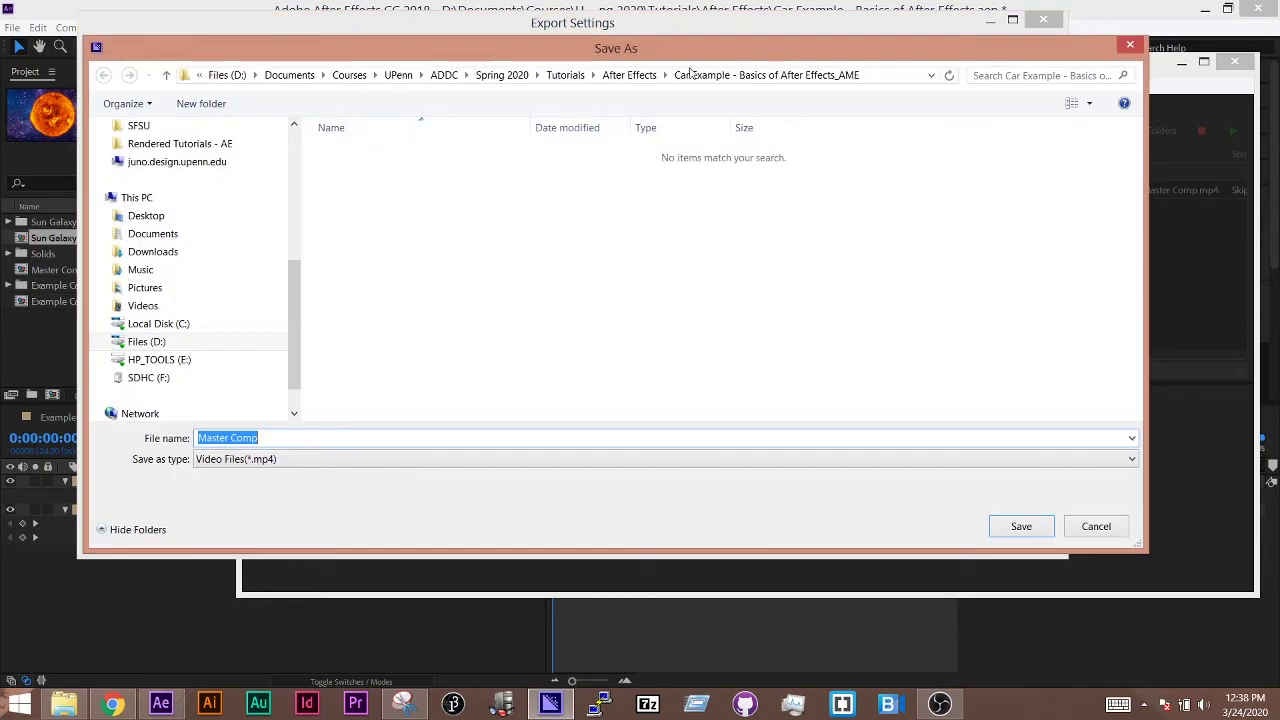
click(629, 75)
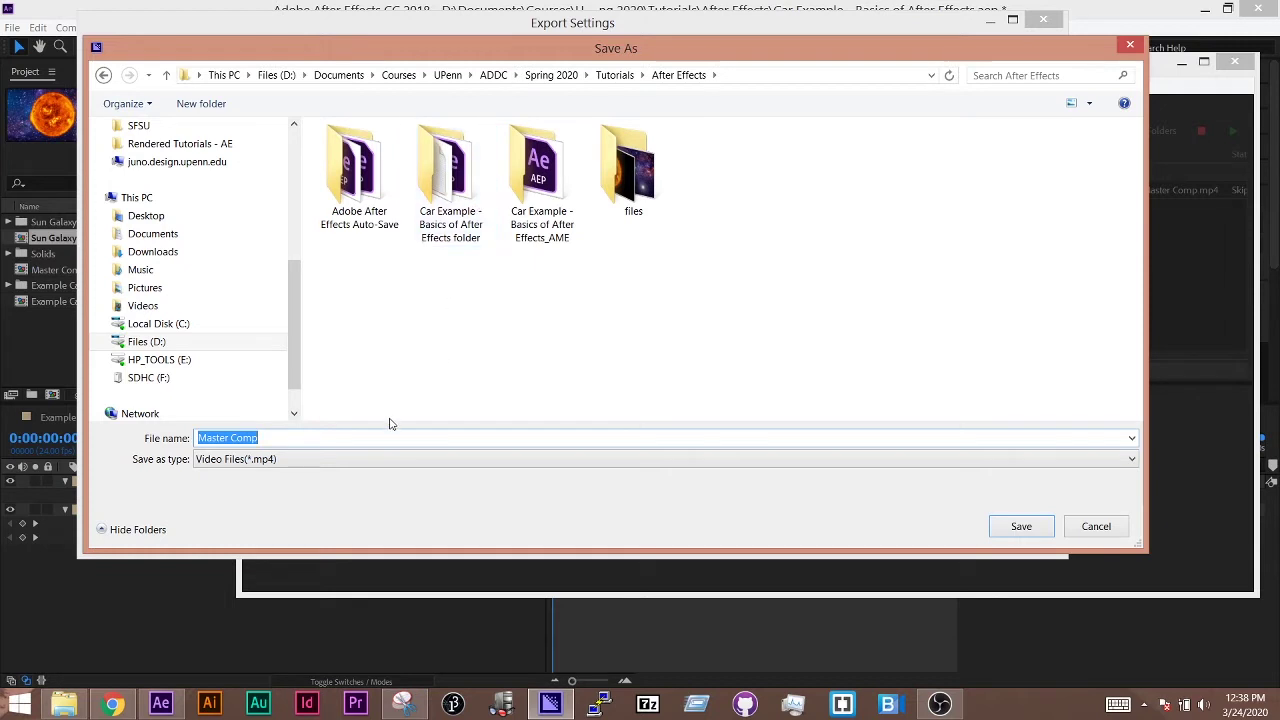
text(R)
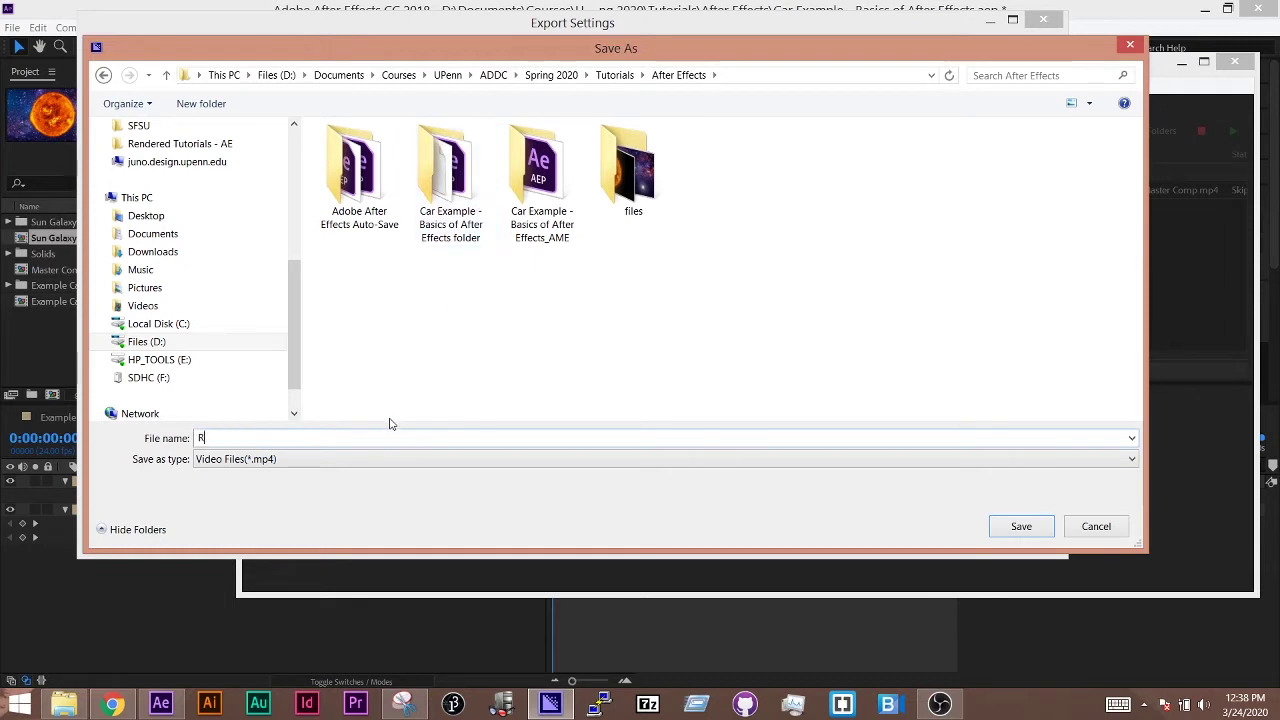
text(endered Film )
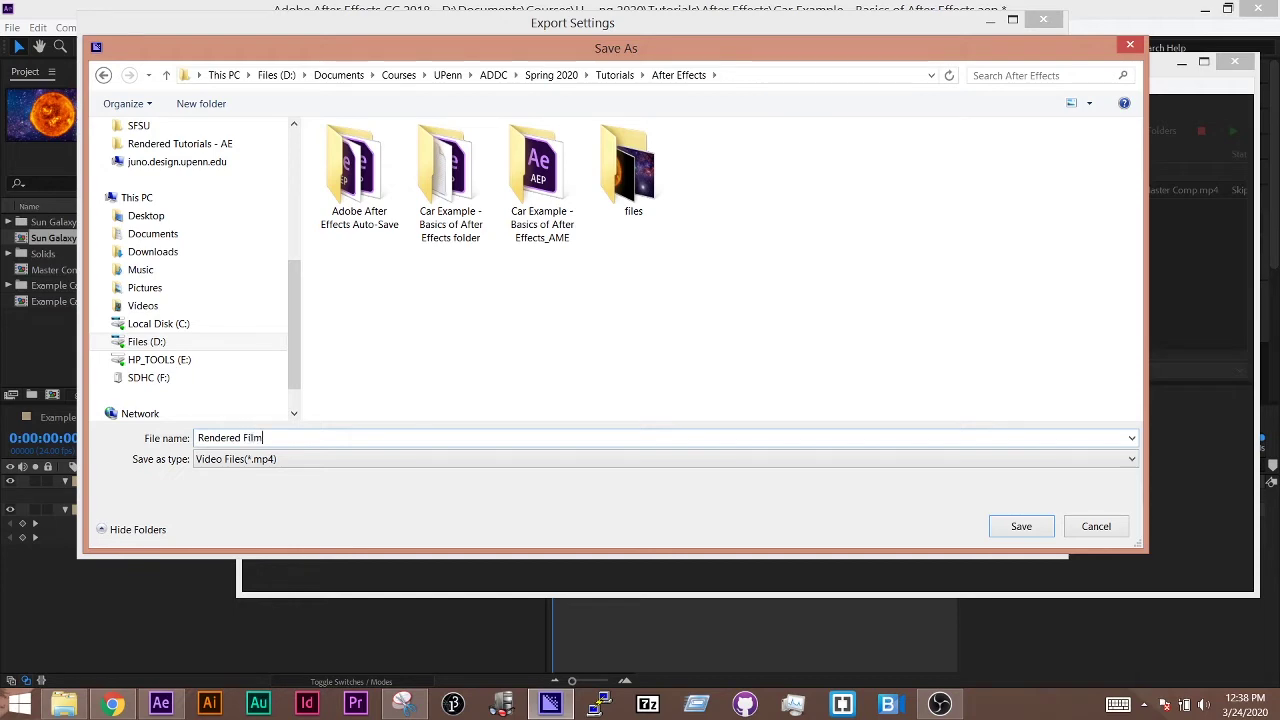
text(_ JR)
click(1016, 527)
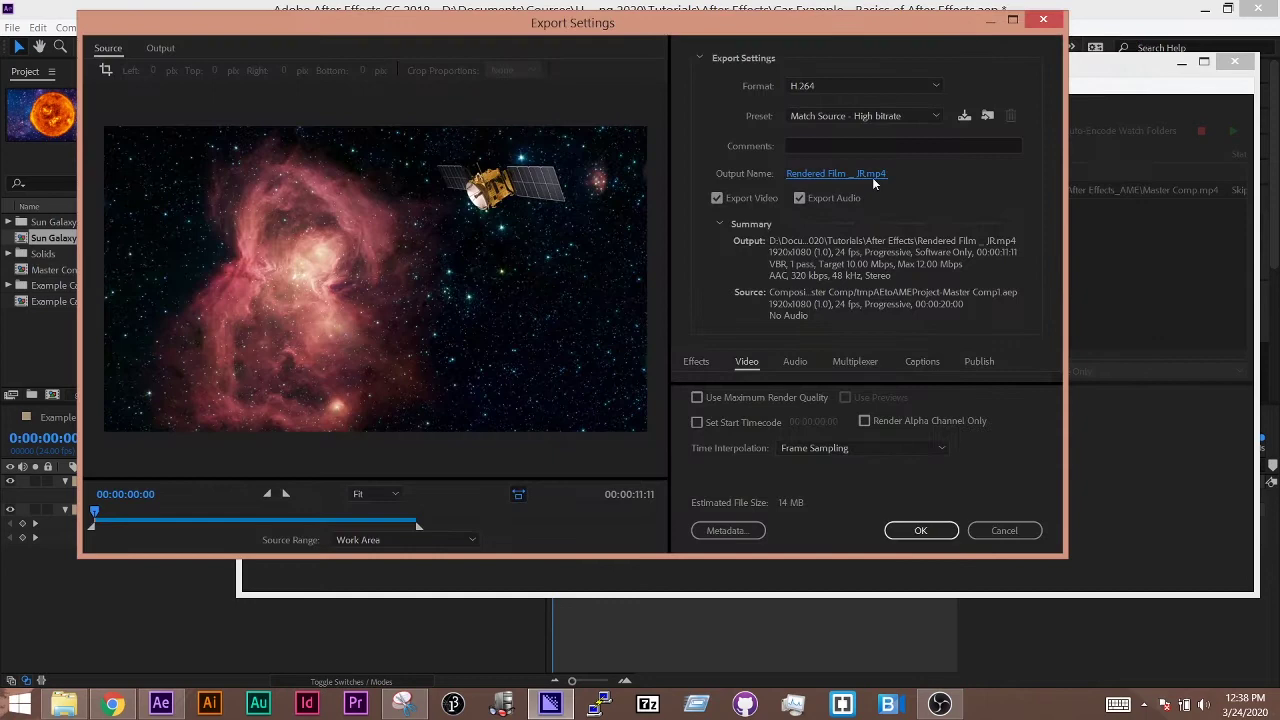
click(853, 87)
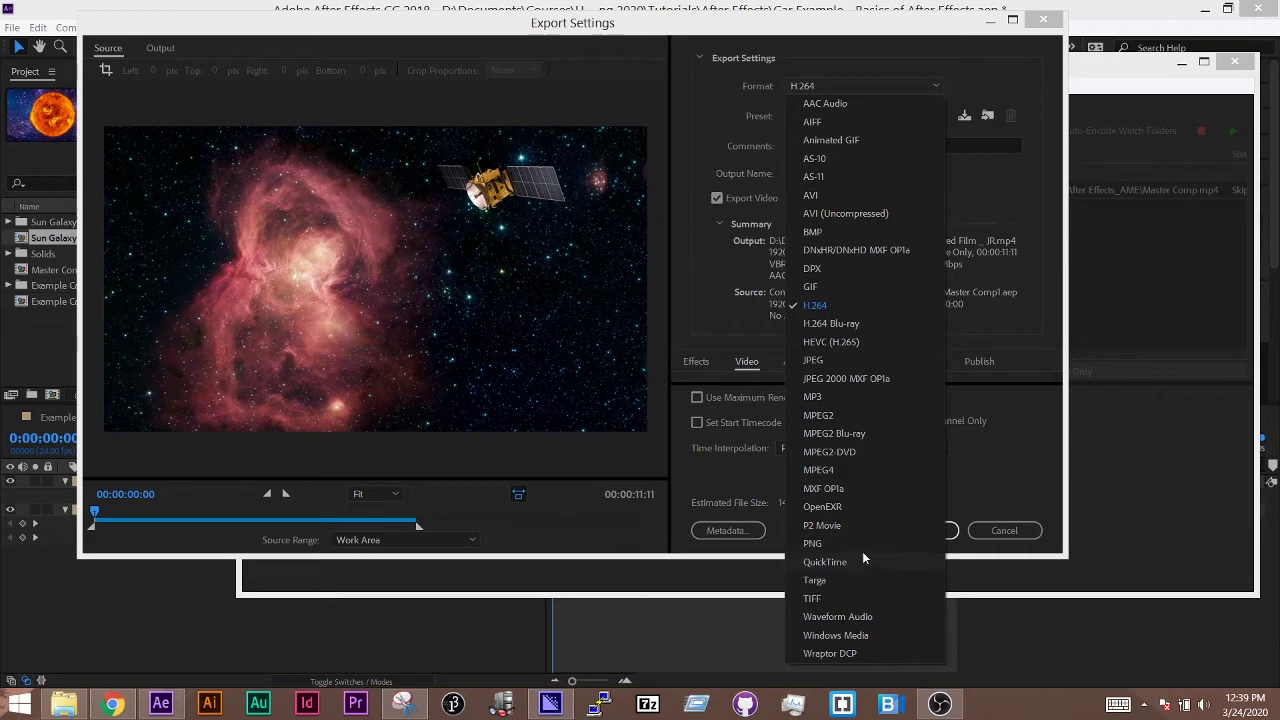
click(832, 305)
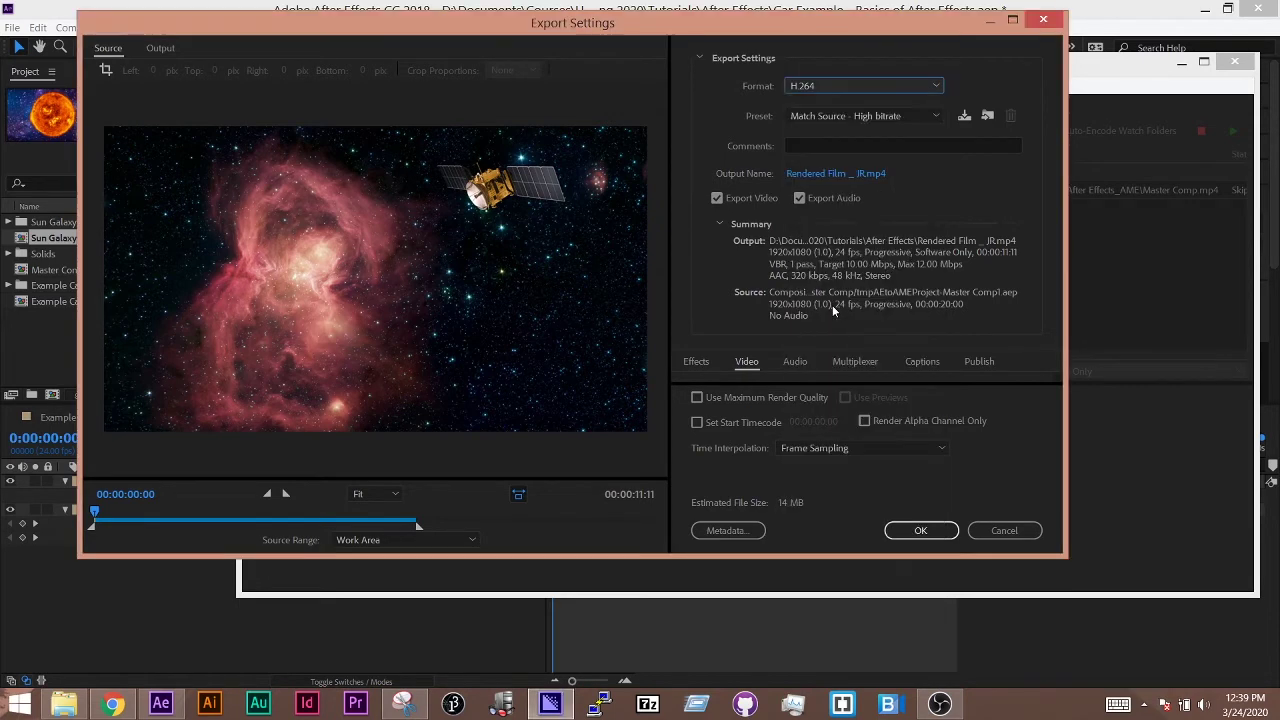
click(876, 116)
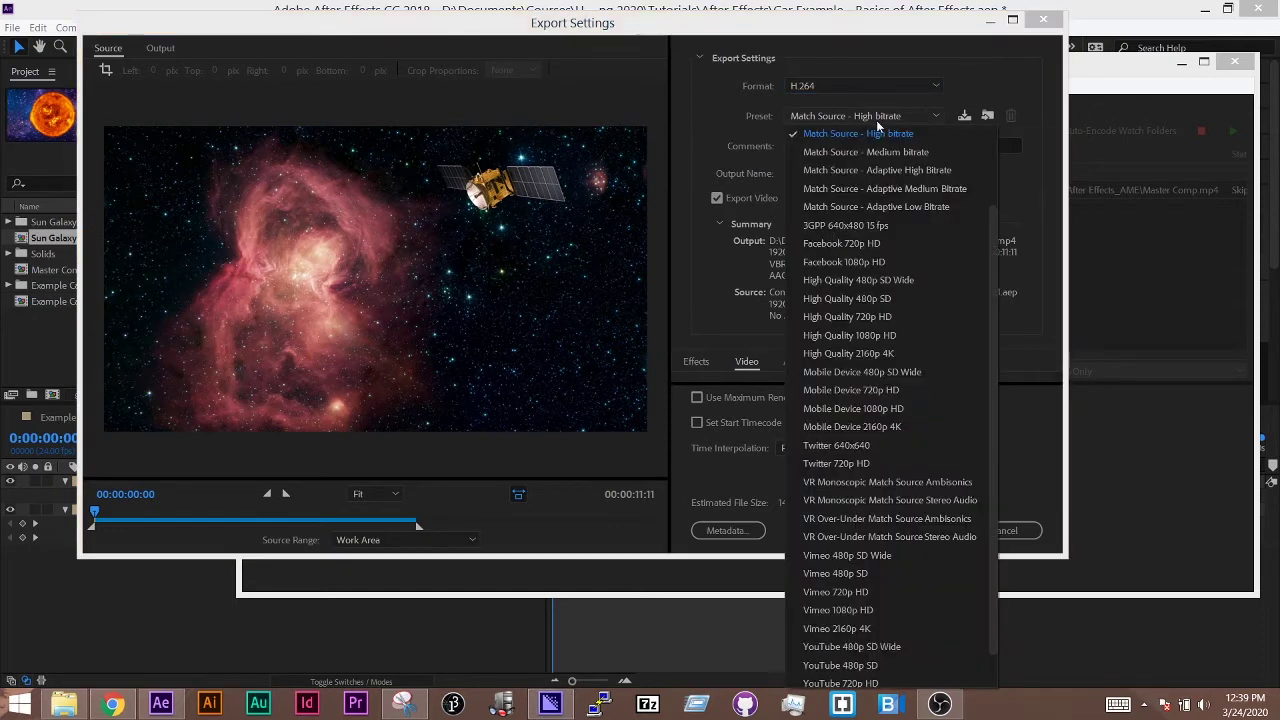
click(1030, 234)
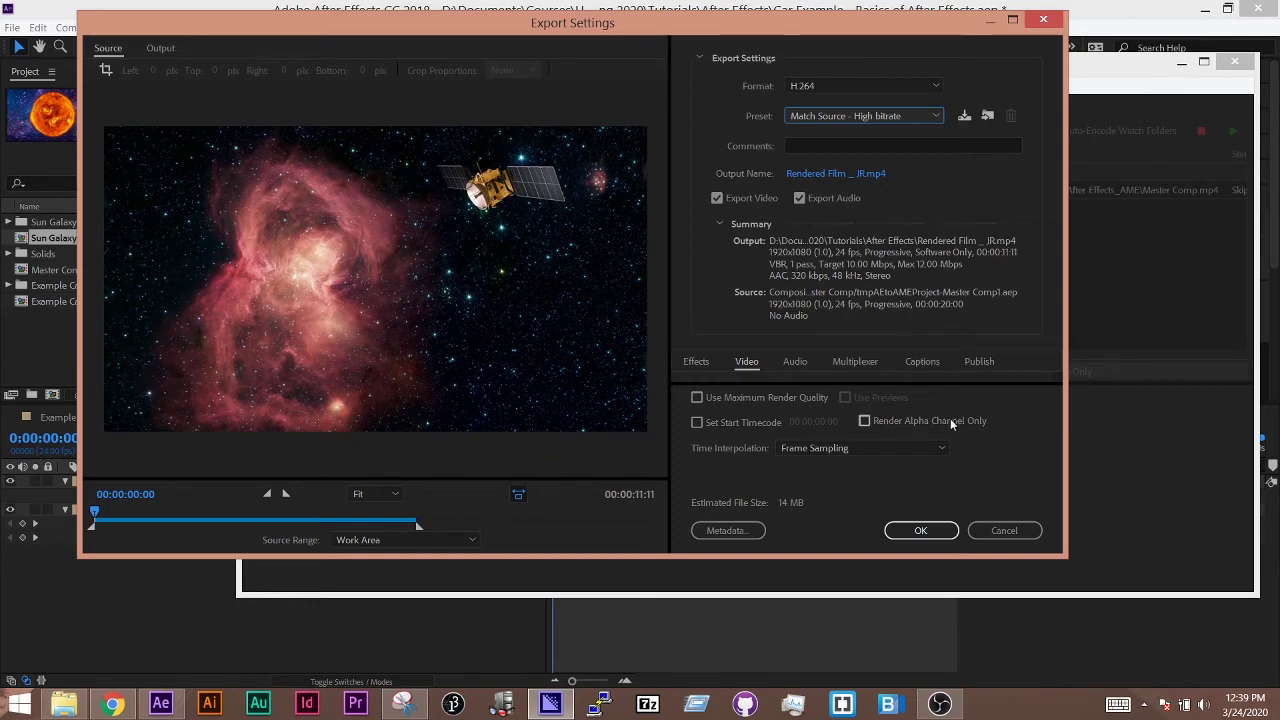
Maximize Export Settings and toggle the Video width/height and frame-rate match options
click(1012, 21)
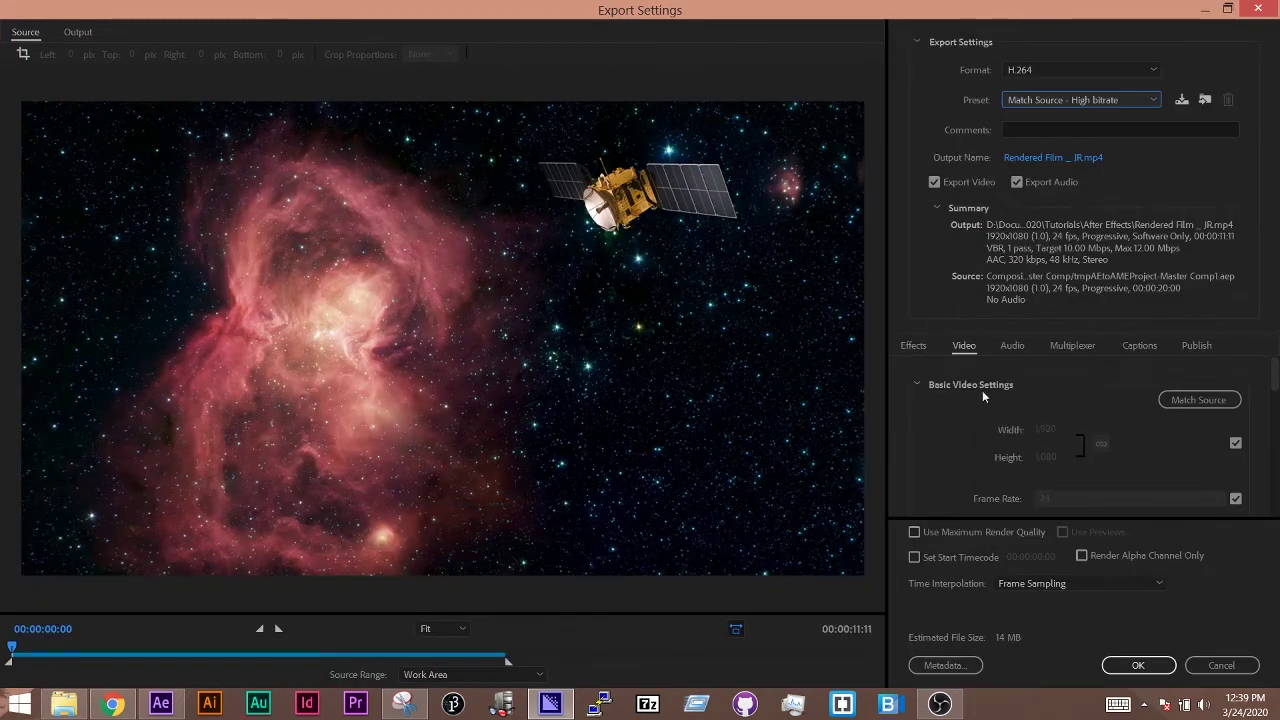
click(960, 349)
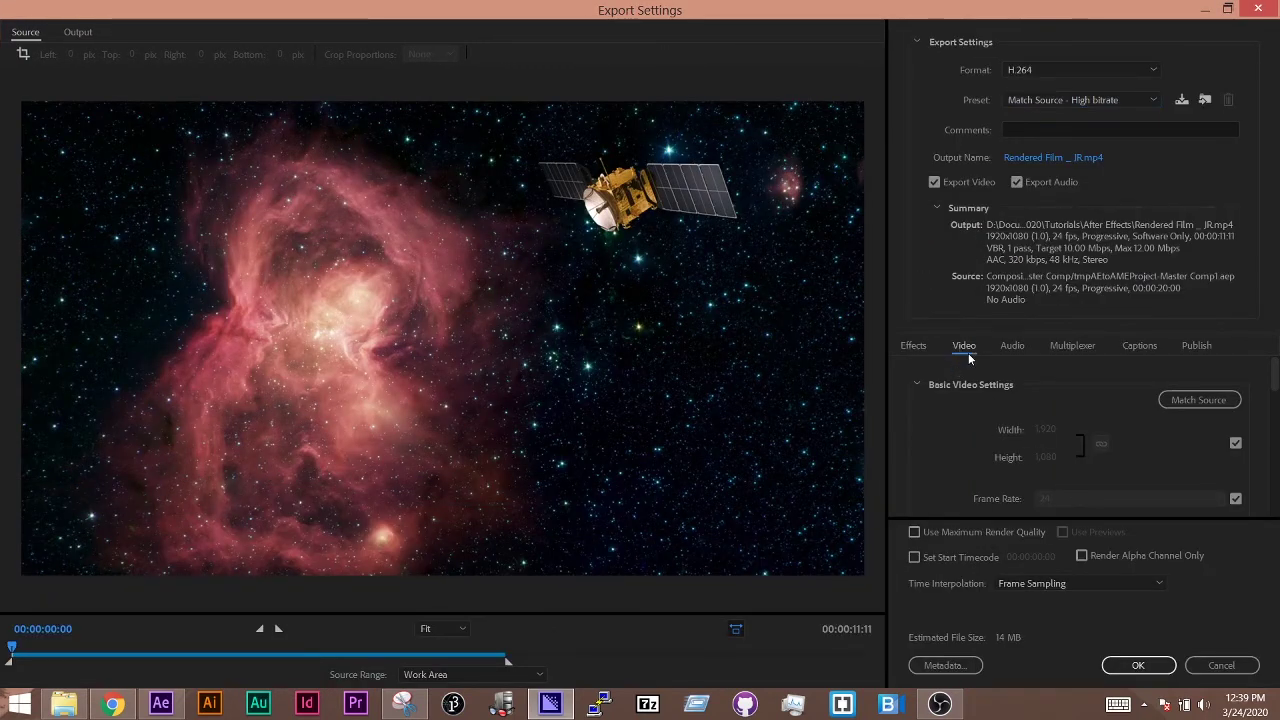
click(1236, 444)
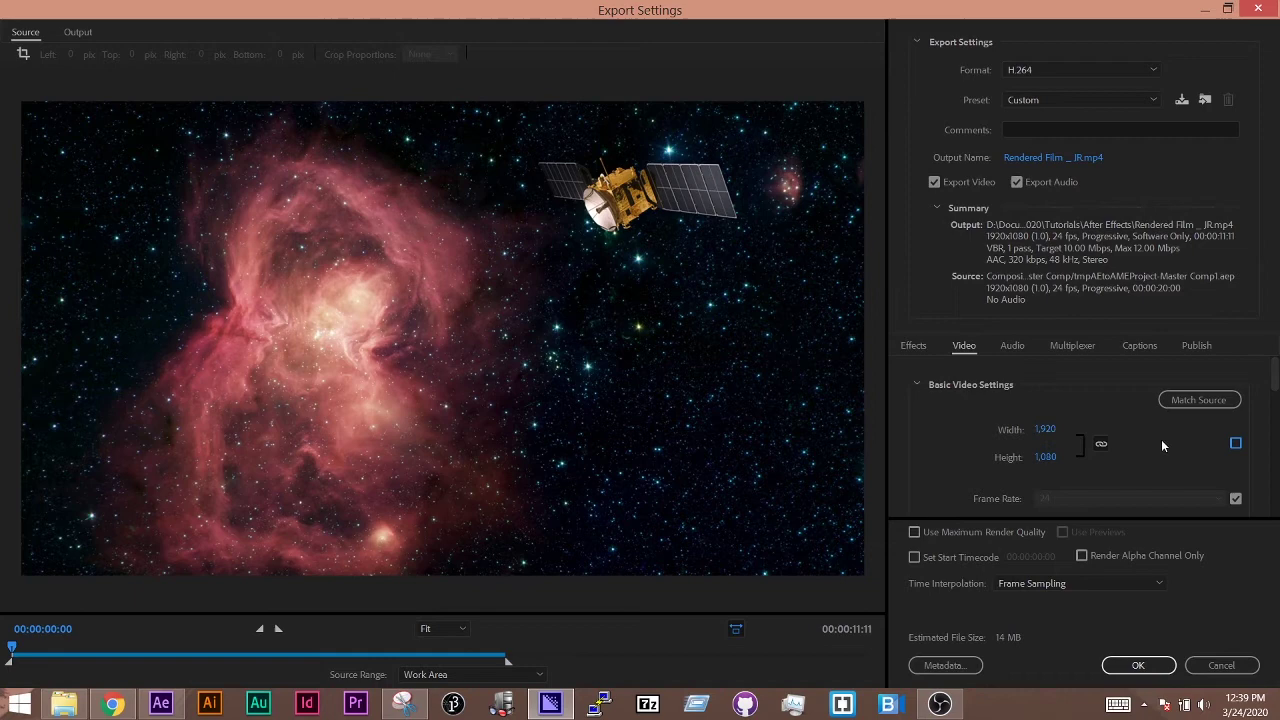
click(1236, 444)
scroll(1208, 460, down, 1)
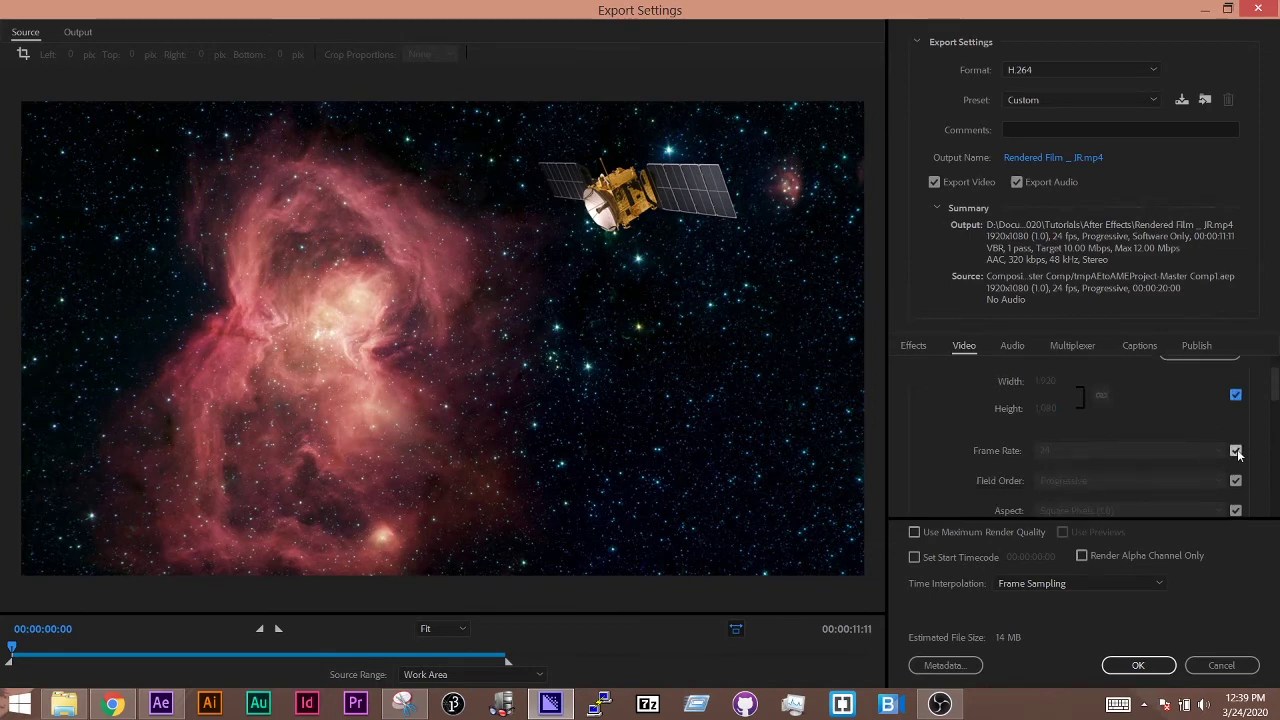
click(1236, 451)
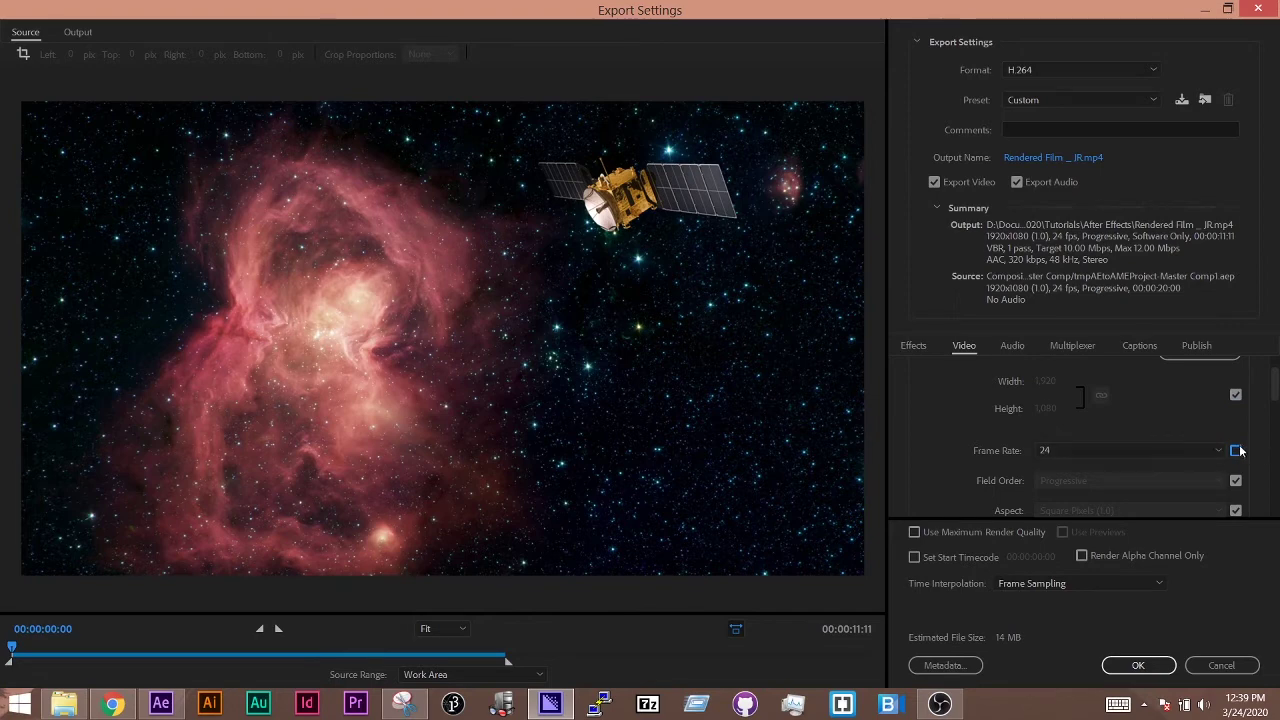
click(1236, 451)
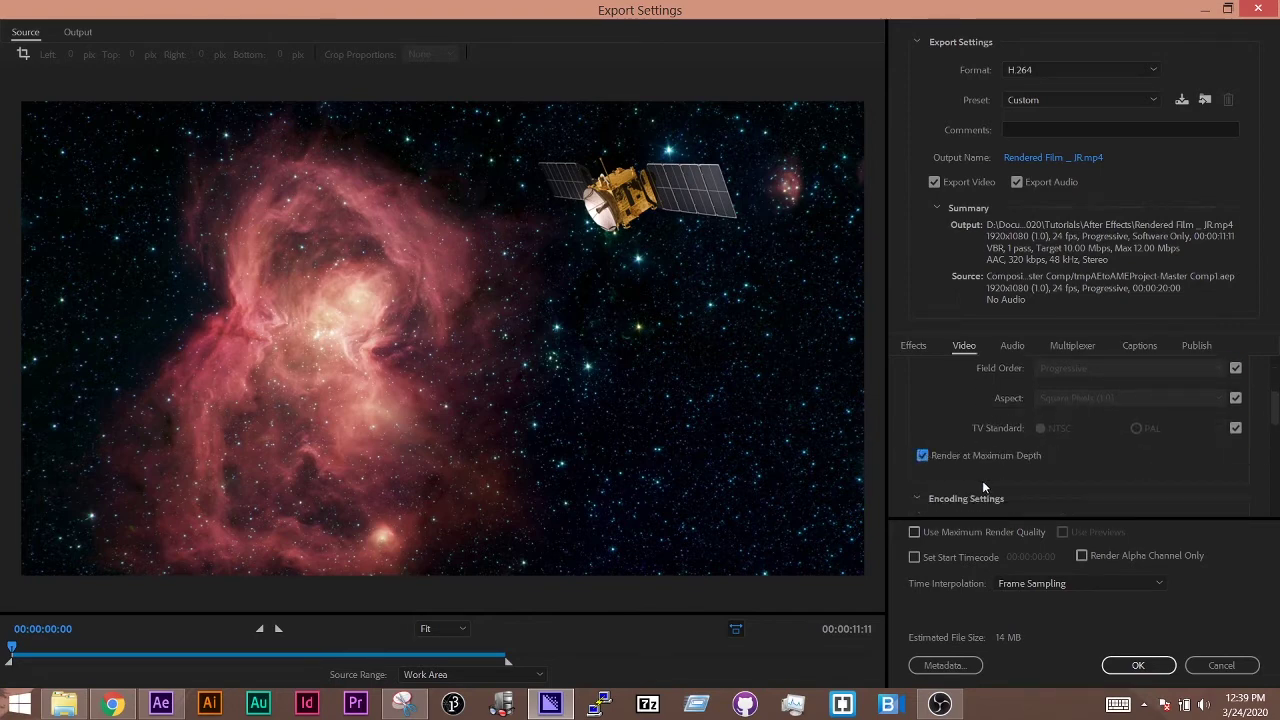
Enable Use Maximum Render Quality so the H.264 preset becomes Custom
click(916, 534)
scroll(1080, 452, down, 1)
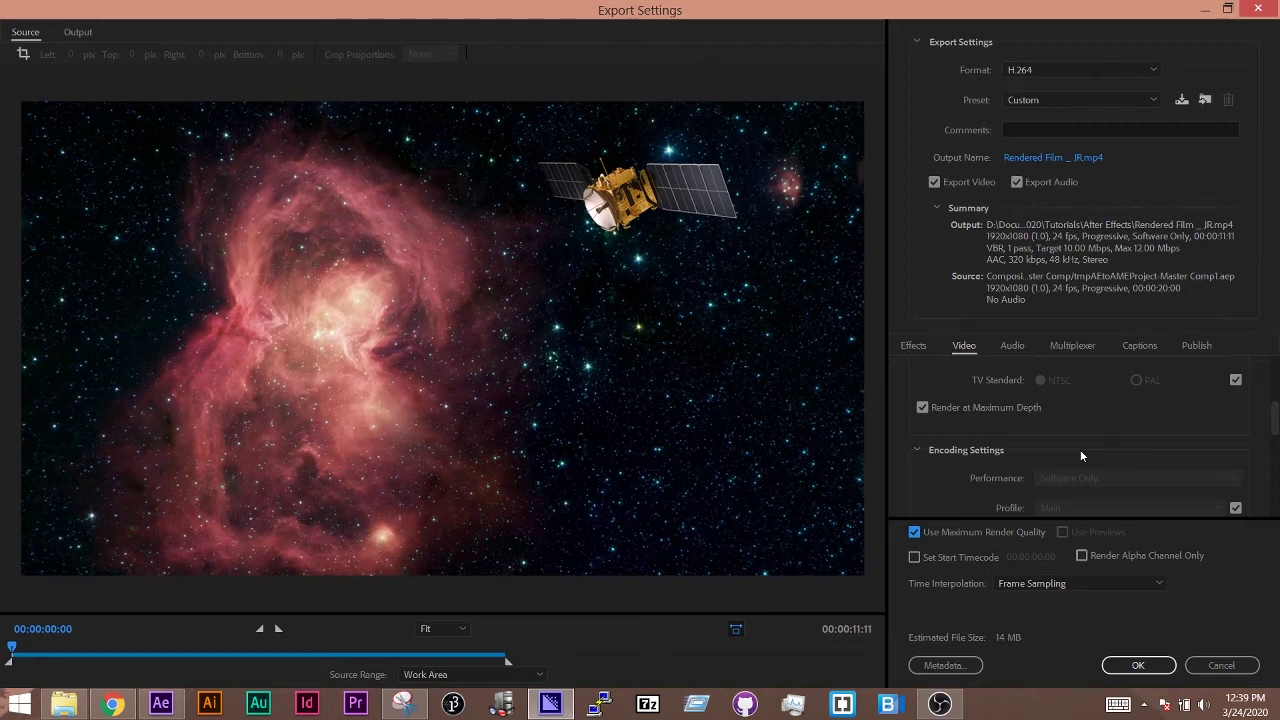
scroll(1100, 448, down, 5)
scroll(1101, 449, down, 1)
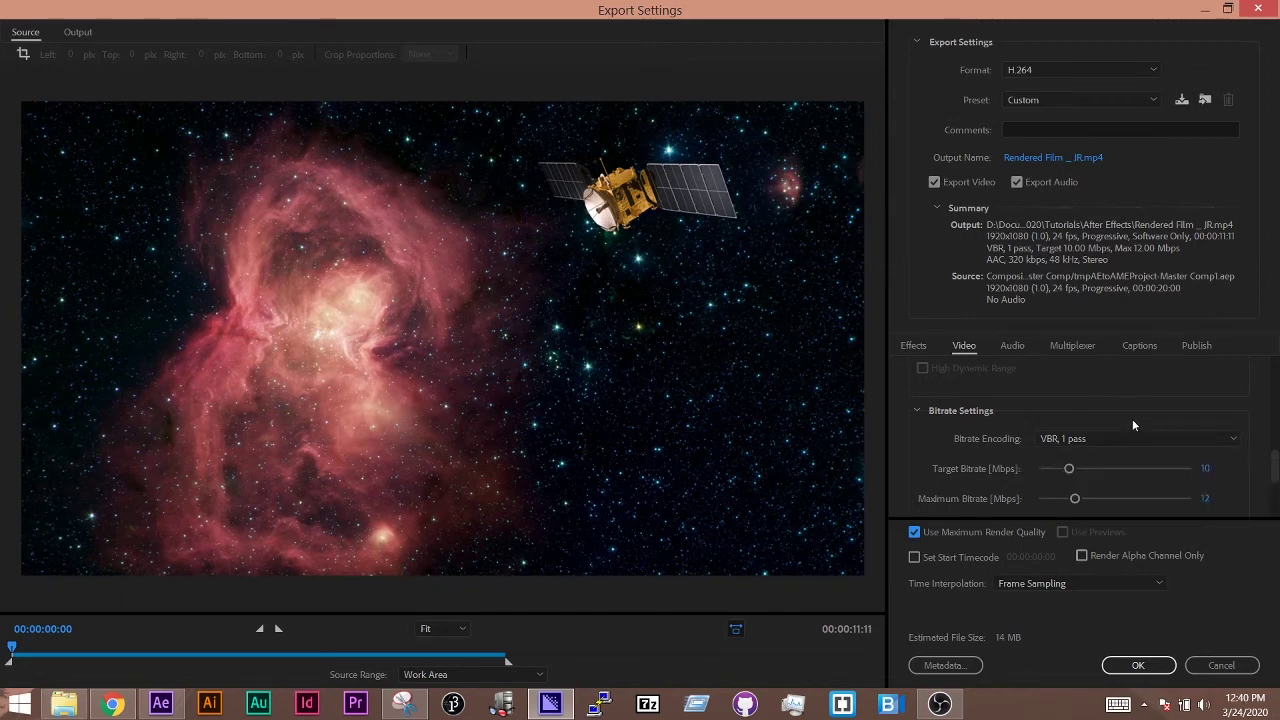
scroll(1133, 425, up, 6)
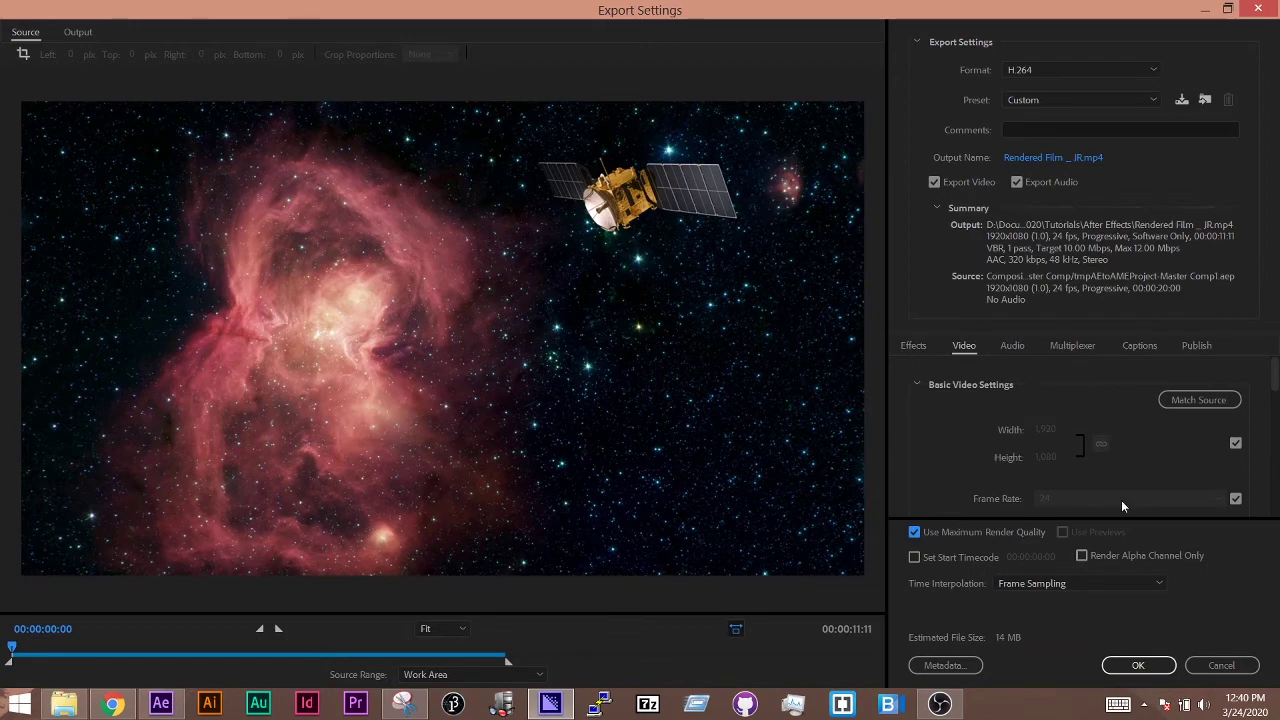
Accept the export settings and start the queue to encode Rendered Film _ JR.mp4
click(1138, 665)
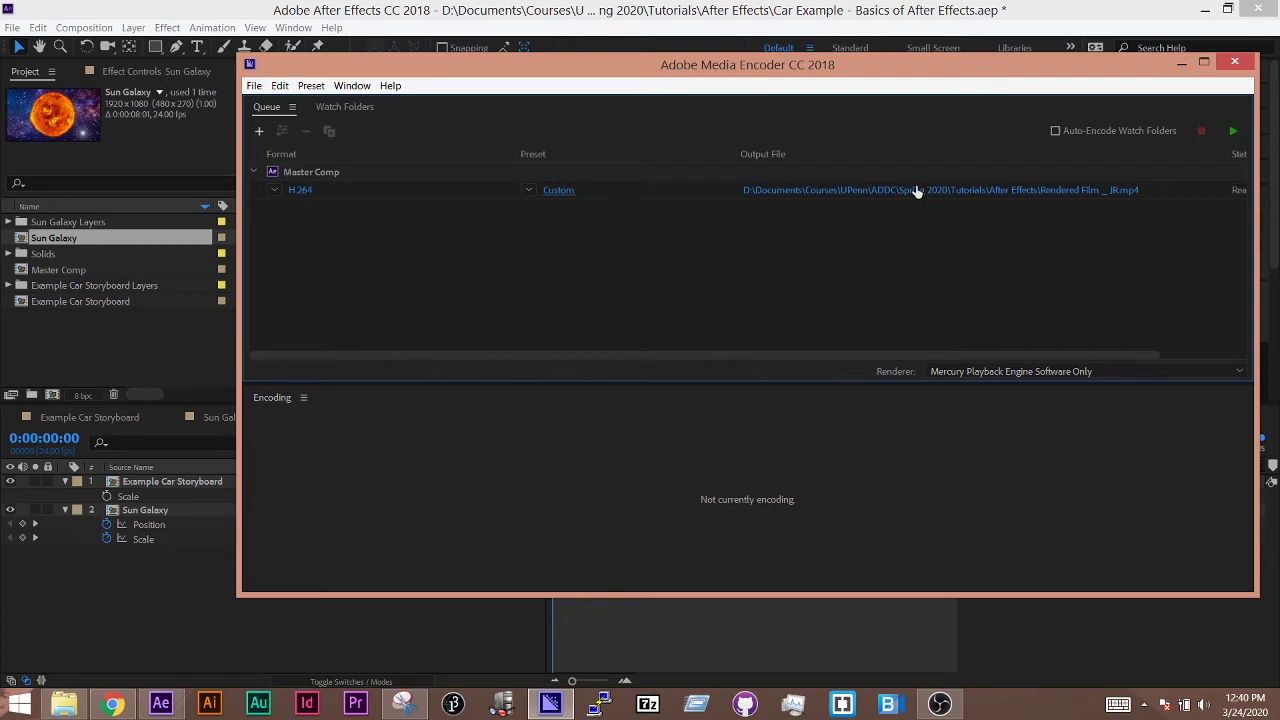
click(1234, 132)
Play Rendered Film _ JR.mp4 in VLC, then close the player
click(848, 190)
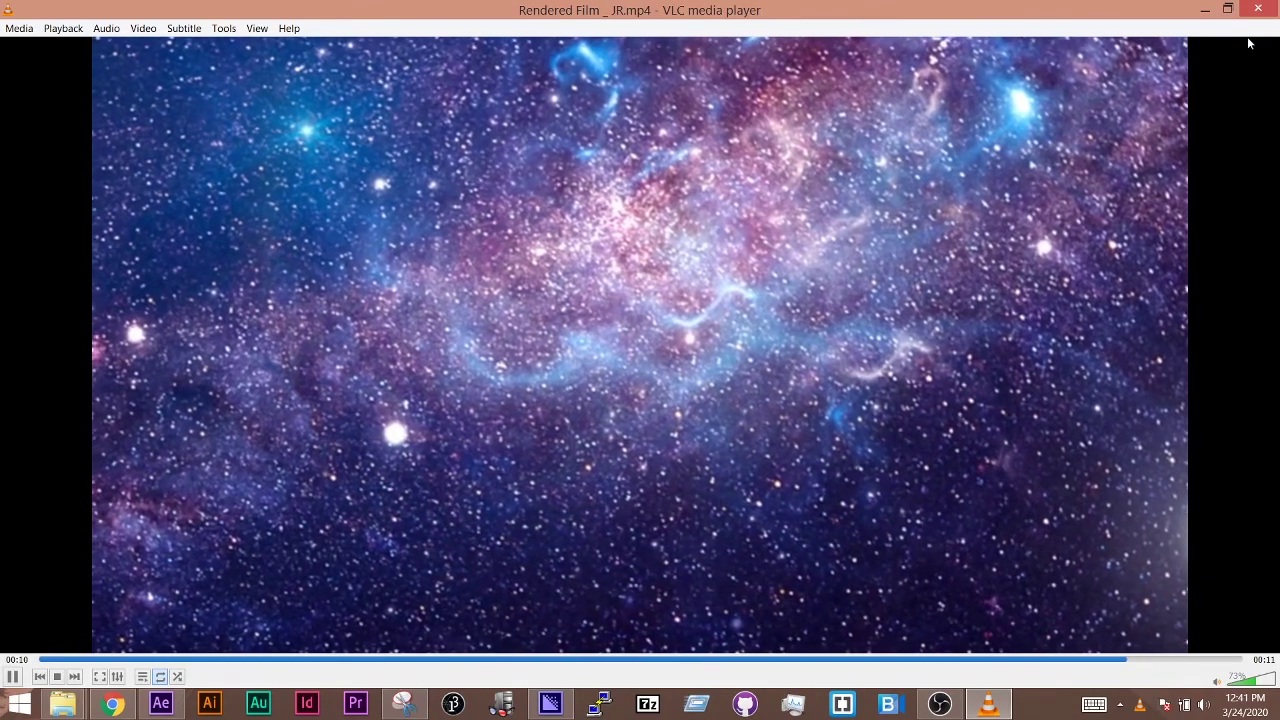
click(1258, 9)
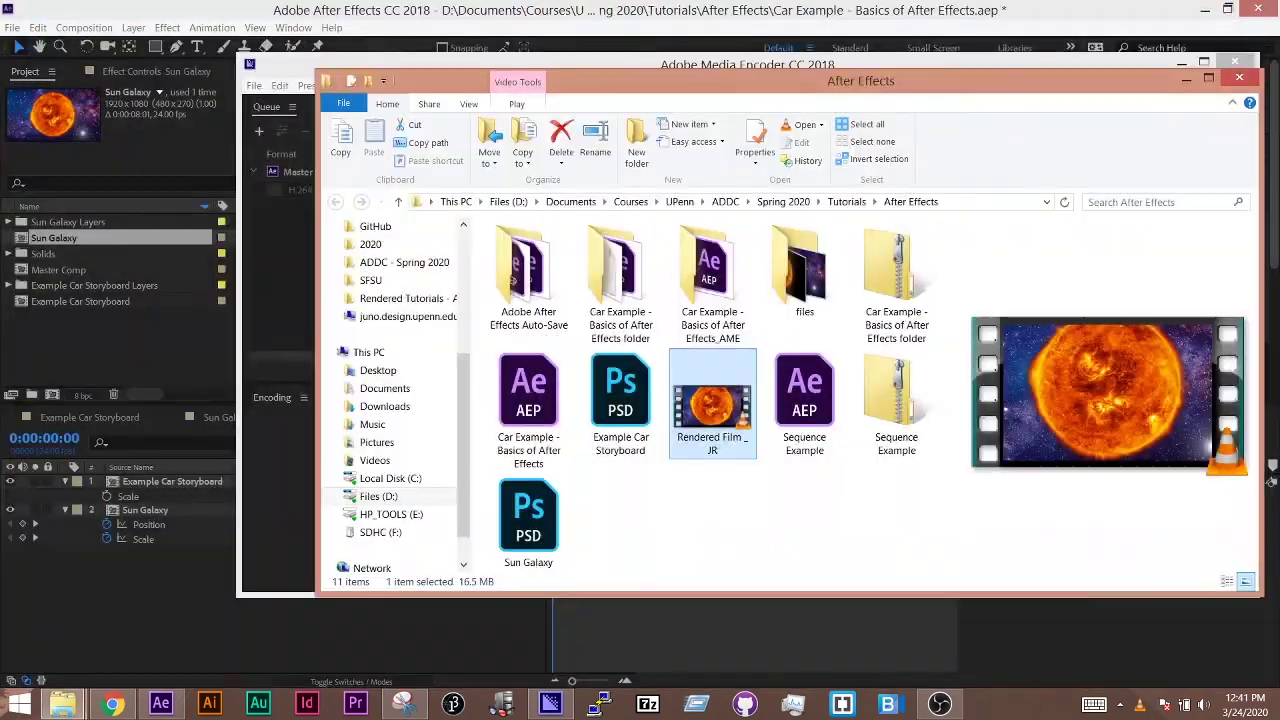